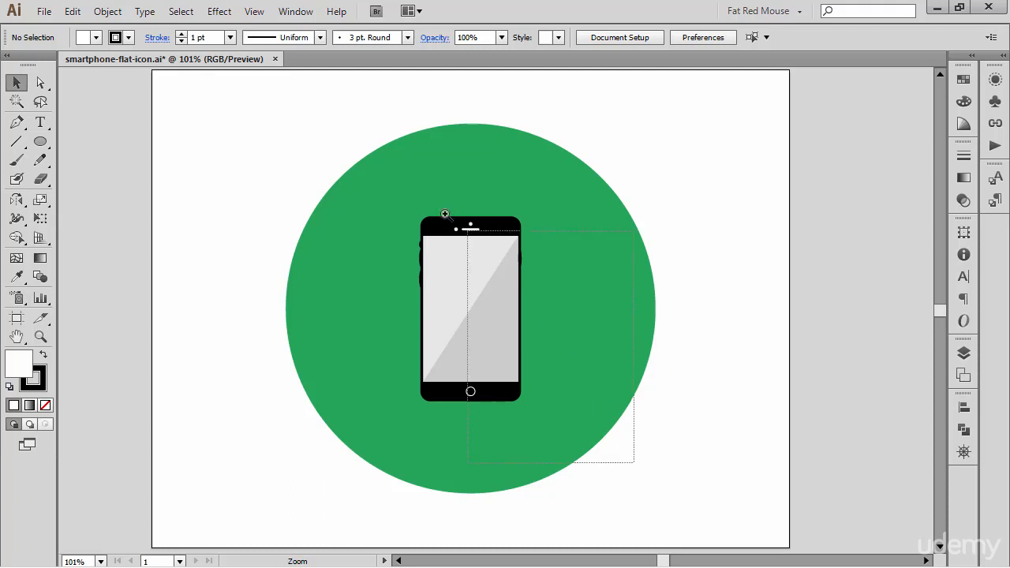
# - Add a second 800 × 600 px artboard beside the original, its top-left corner at X 844 px, Y 0 px
pyautogui.moveTo(275, 121); pyautogui.dragTo(376, 148)
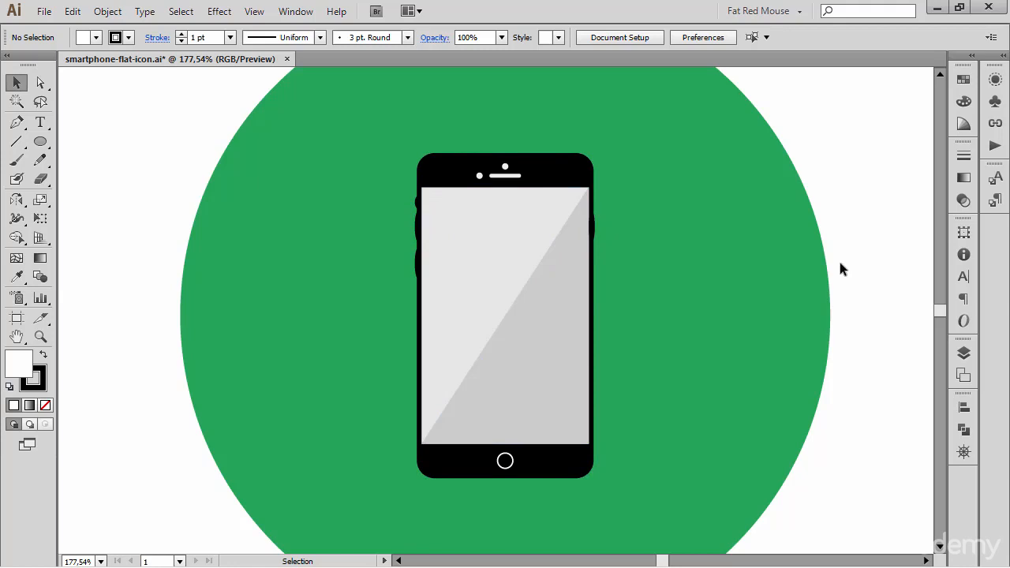
pyautogui.hotkey('ctrl', '1')
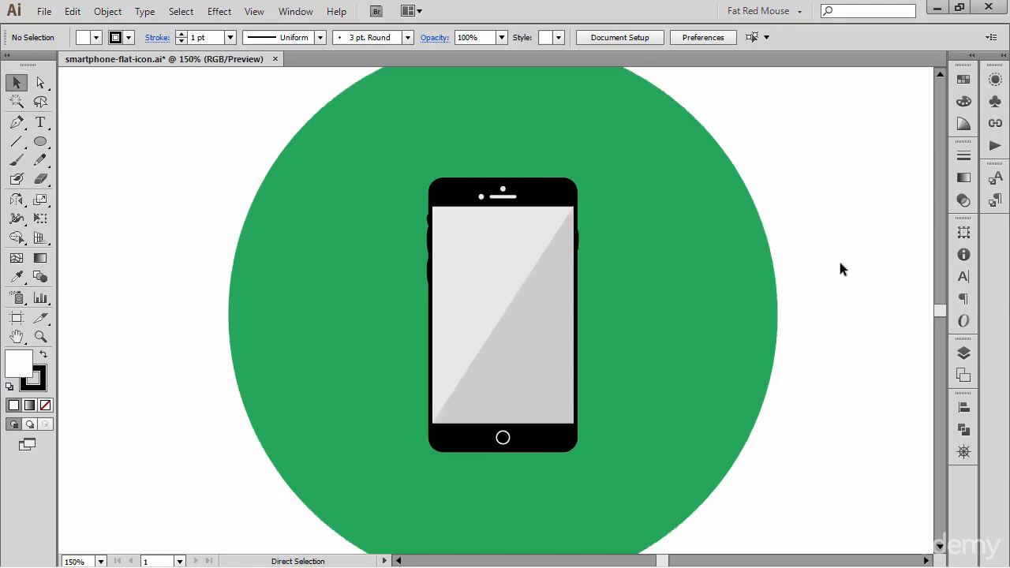
pyautogui.moveTo(839, 262); pyautogui.dragTo(679, 262)
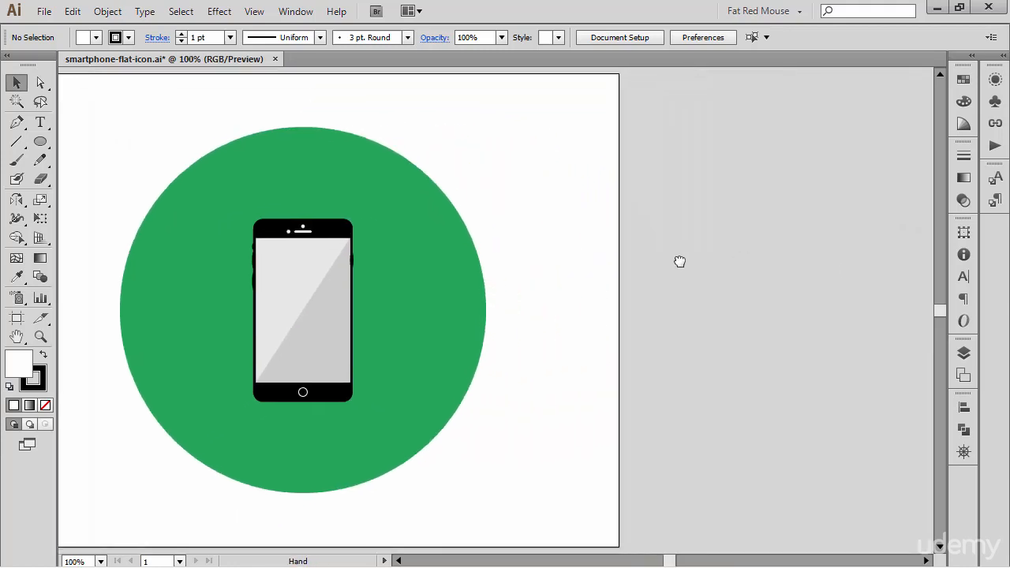
pyautogui.hotkey('shift', 'o')
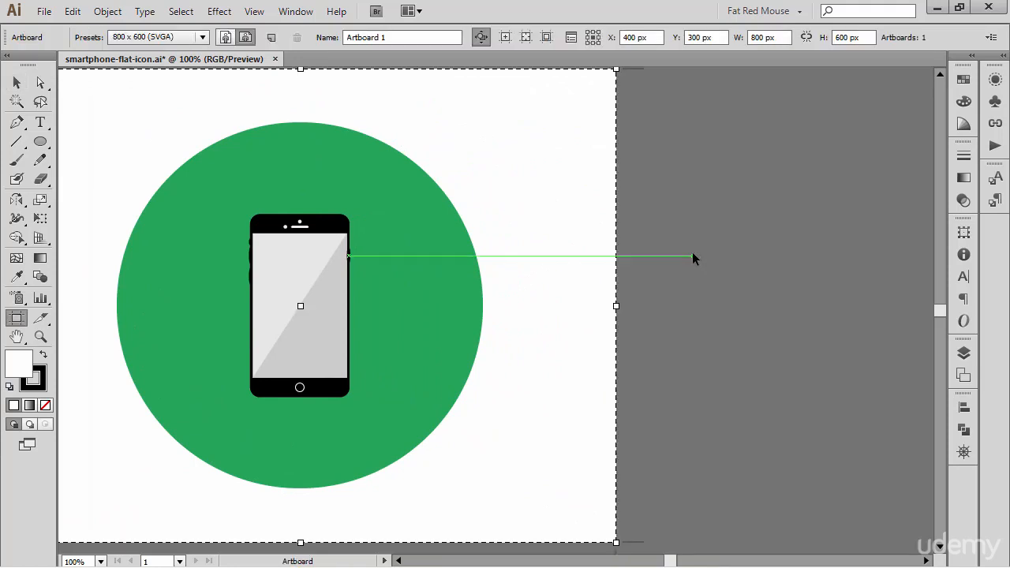
pyautogui.click(270, 37)
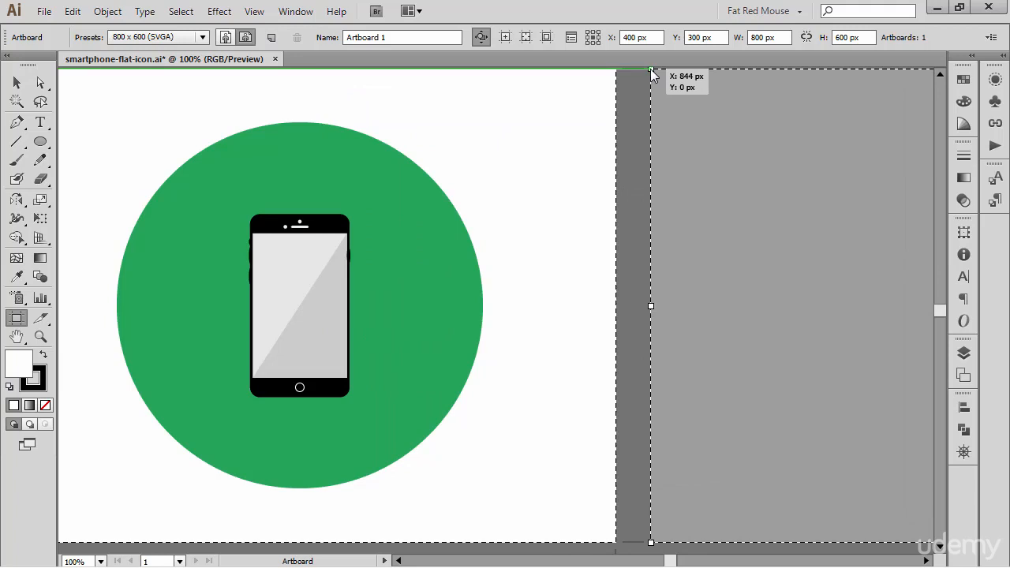
pyautogui.click(650, 69)
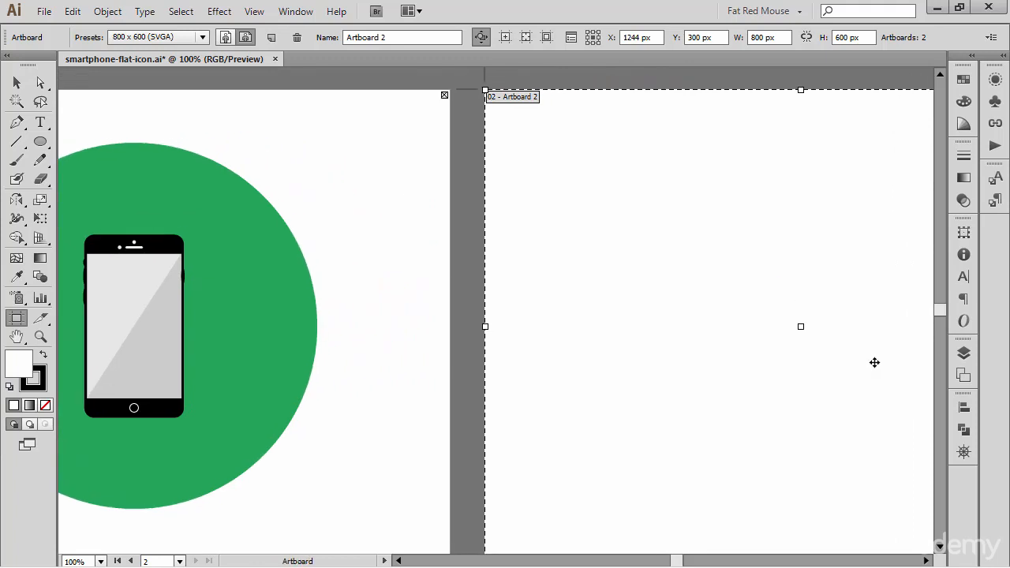
# - Create a new layer named Smartphone and lock the Original layer
pyautogui.click(963, 353)
pyautogui.keyDown('alt'); pyautogui.click(902, 545); pyautogui.keyUp('alt')
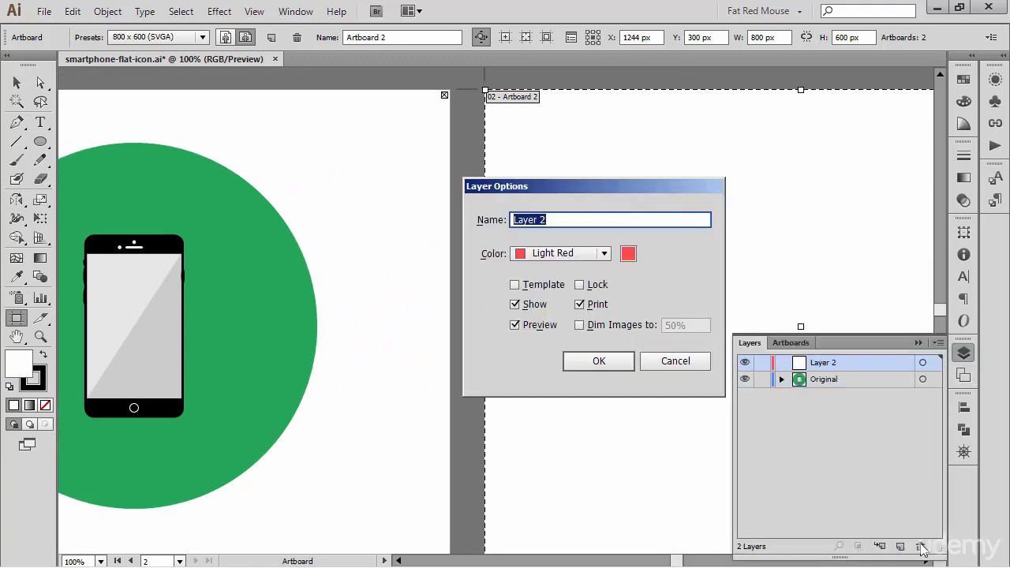
pyautogui.write('Smartphone')
pyautogui.press('Return')
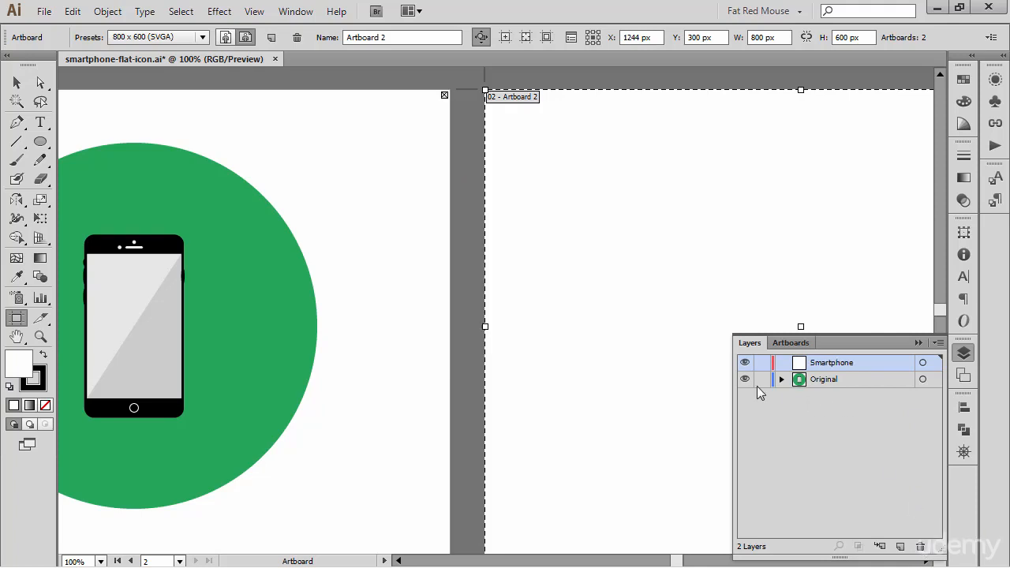
pyautogui.press('Escape')
pyautogui.press('space')
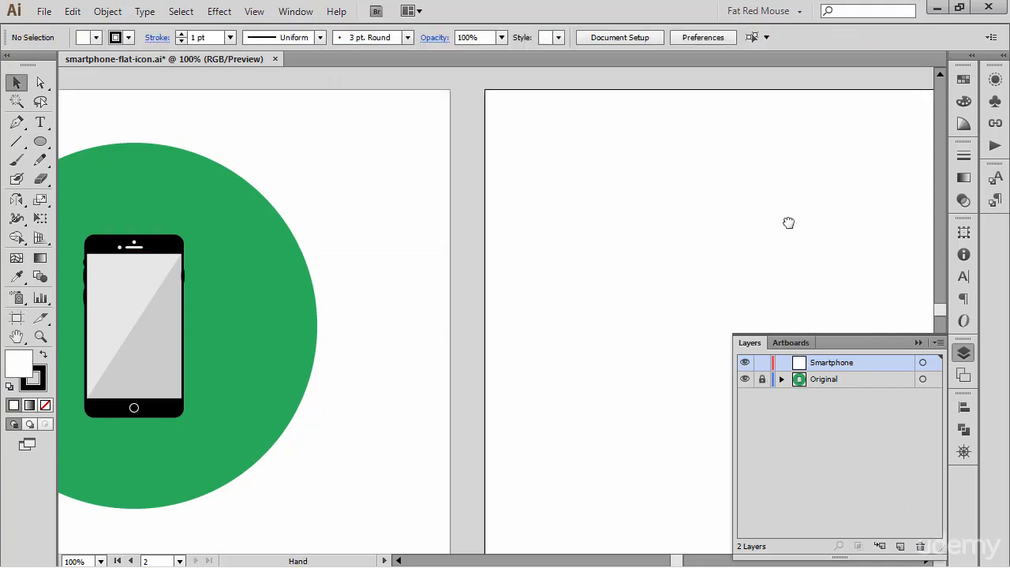
pyautogui.moveTo(789, 221); pyautogui.dragTo(553, 211)
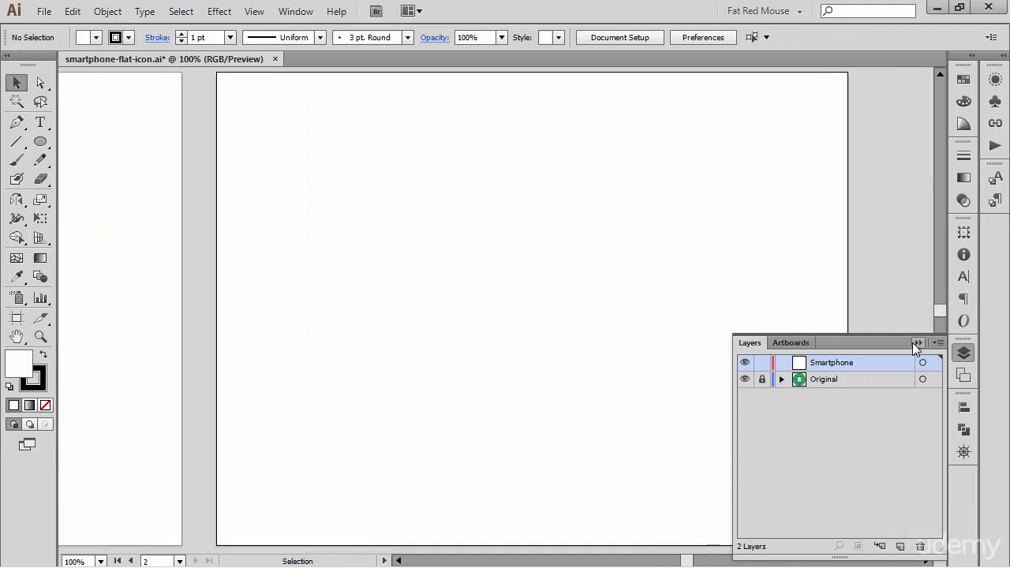
pyautogui.click(916, 343)
# - Draw an upright rounded rectangle about 333 px tall with moderately rounded corners as the phone body near the middle of the new artboard
pyautogui.moveTo(40, 141); pyautogui.dragTo(111, 158)
pyautogui.moveTo(454, 186); pyautogui.dragTo(600, 430)
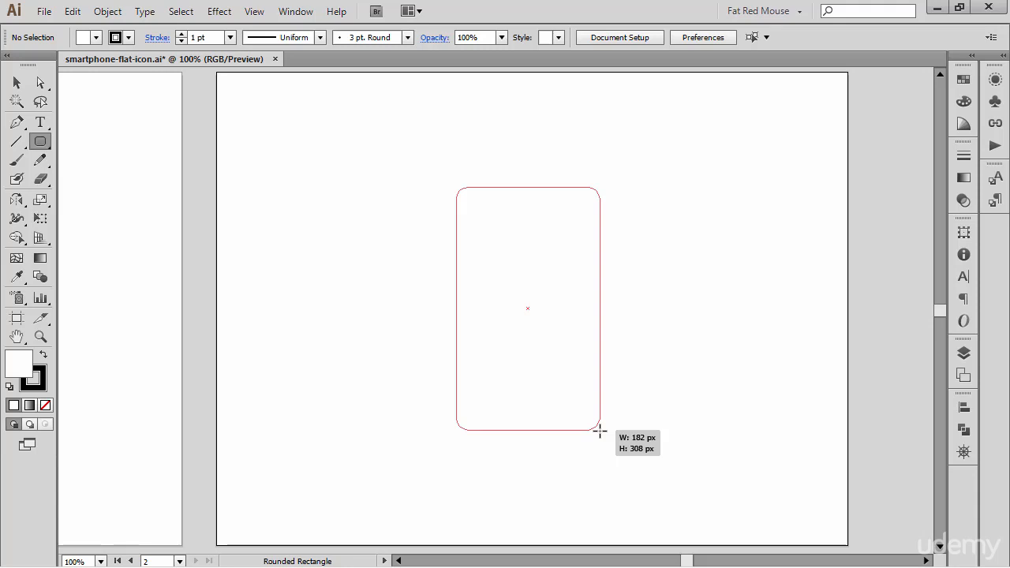
pyautogui.moveTo(599, 430); pyautogui.dragTo(619, 450)
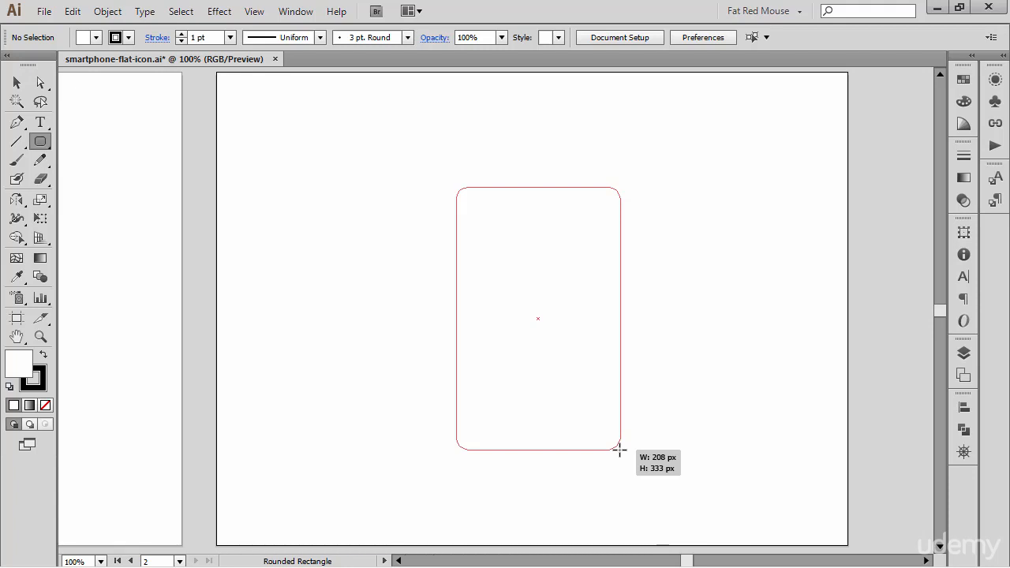
pyautogui.press('Up')
pyautogui.press('Up')
pyautogui.press('Up')
pyautogui.press('Up')
pyautogui.press('Up')
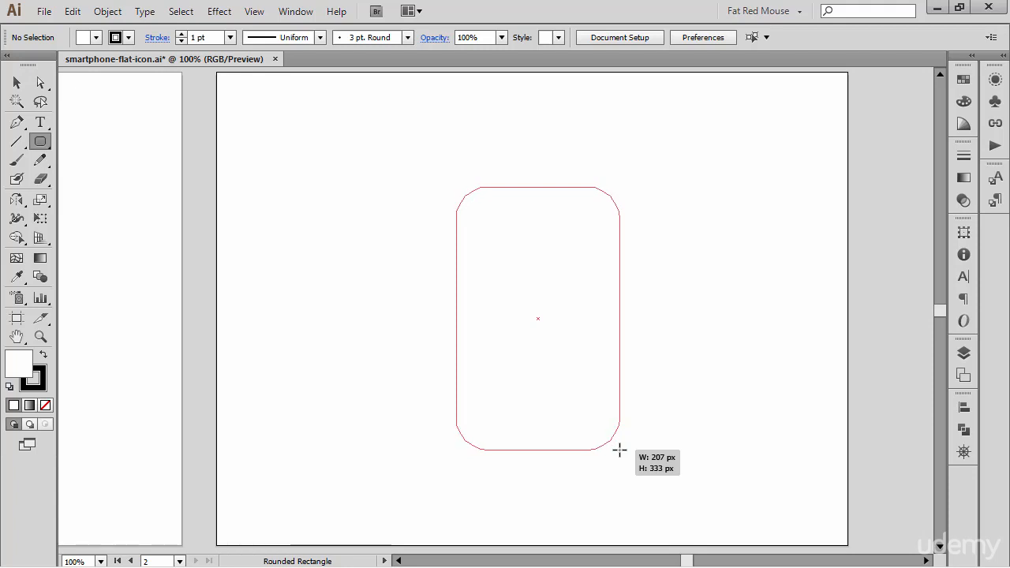
pyautogui.press('Down')
pyautogui.press('Down')
pyautogui.press('Down')
pyautogui.press('Down')
pyautogui.press('Down')
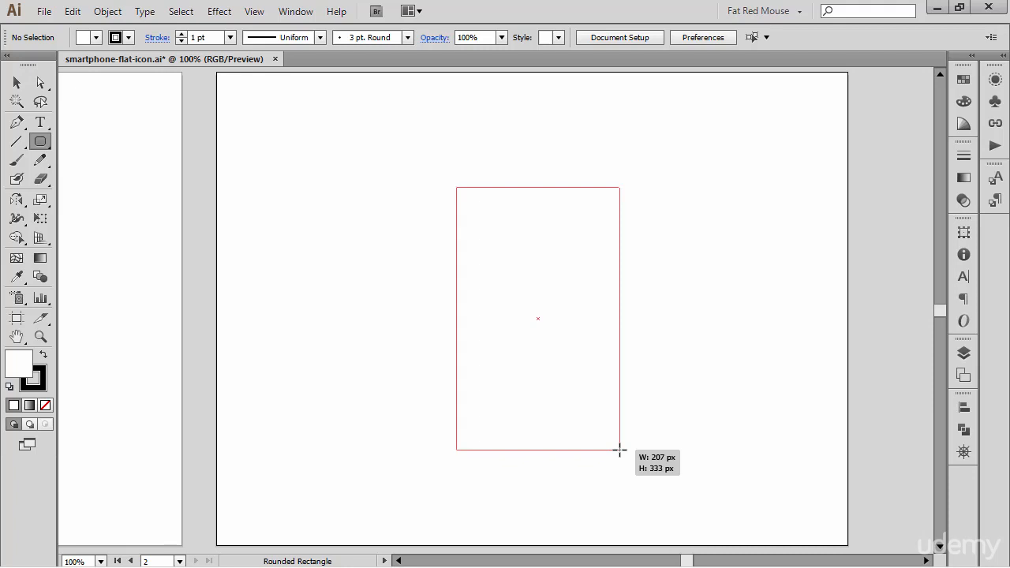
pyautogui.press('Up')
pyautogui.press('Up')
pyautogui.press('Up')
pyautogui.press('Right')
pyautogui.press('Left')
pyautogui.press('Up')
pyautogui.press('Up')
pyautogui.moveTo(619, 450); pyautogui.dragTo(606, 450)
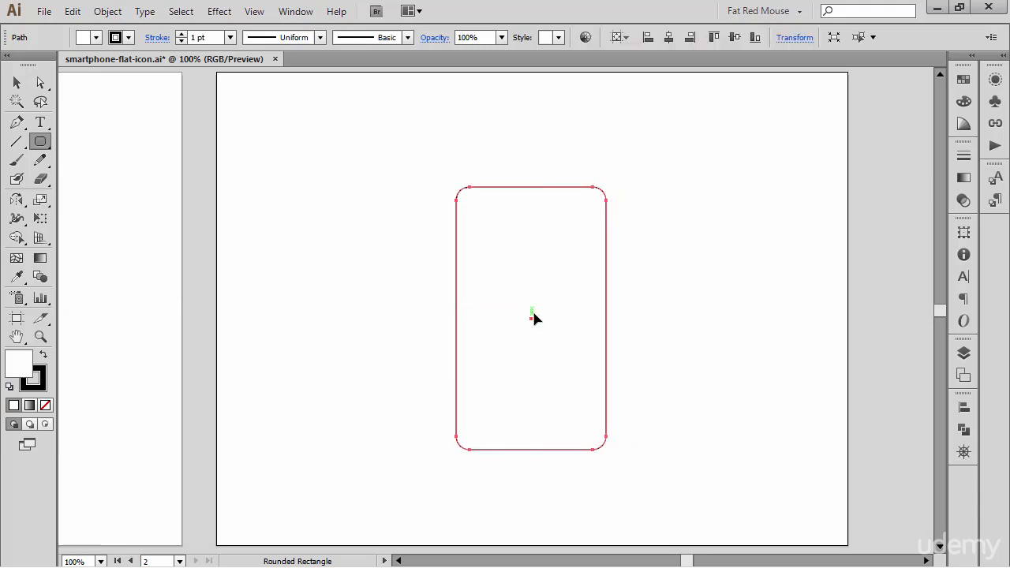
pyautogui.moveTo(531, 318); pyautogui.dragTo(530, 292)
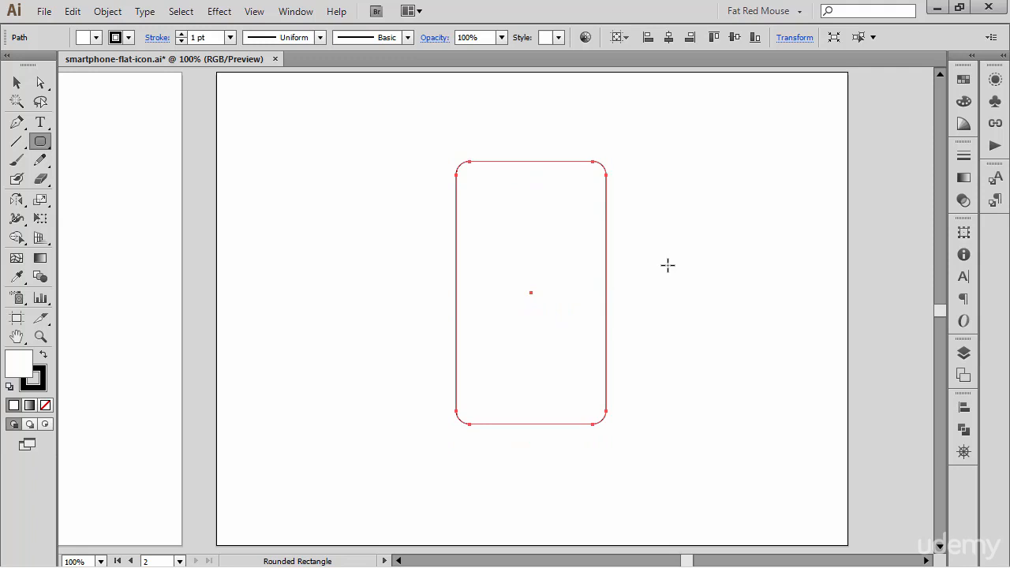
# - Draw a plain rectangle inside the phone body as its screen and center both shapes horizontally and vertically on the artboard
pyautogui.press('m')
pyautogui.moveTo(458, 190)
pyautogui.mouseDown()
pyautogui.moveTo(579, 397)
pyautogui.moveTo(599, 391)
pyautogui.mouseUp()
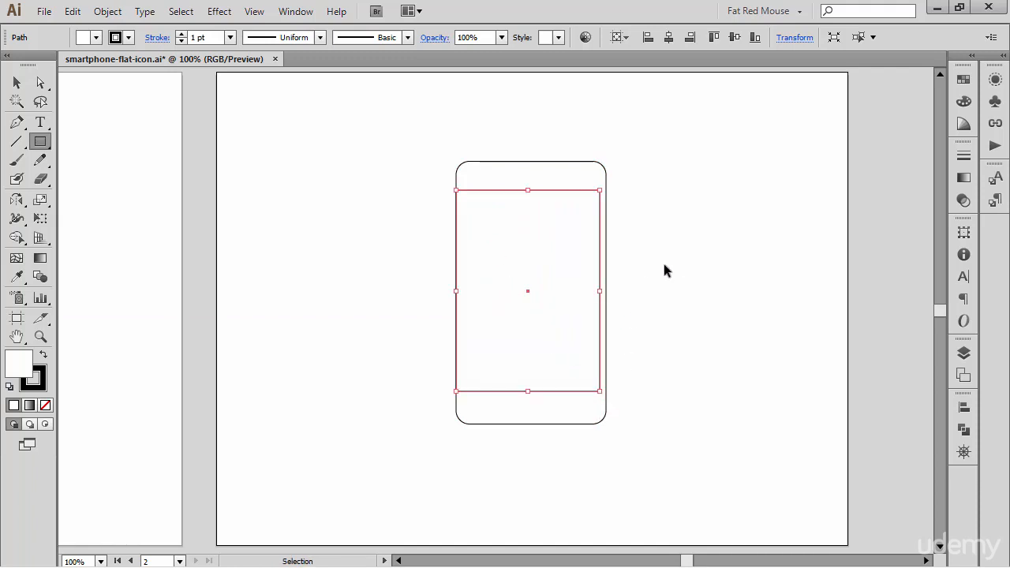
pyautogui.moveTo(672, 300)
pyautogui.mouseDown()
pyautogui.moveTo(575, 163)
pyautogui.moveTo(564, 130)
pyautogui.mouseUp()
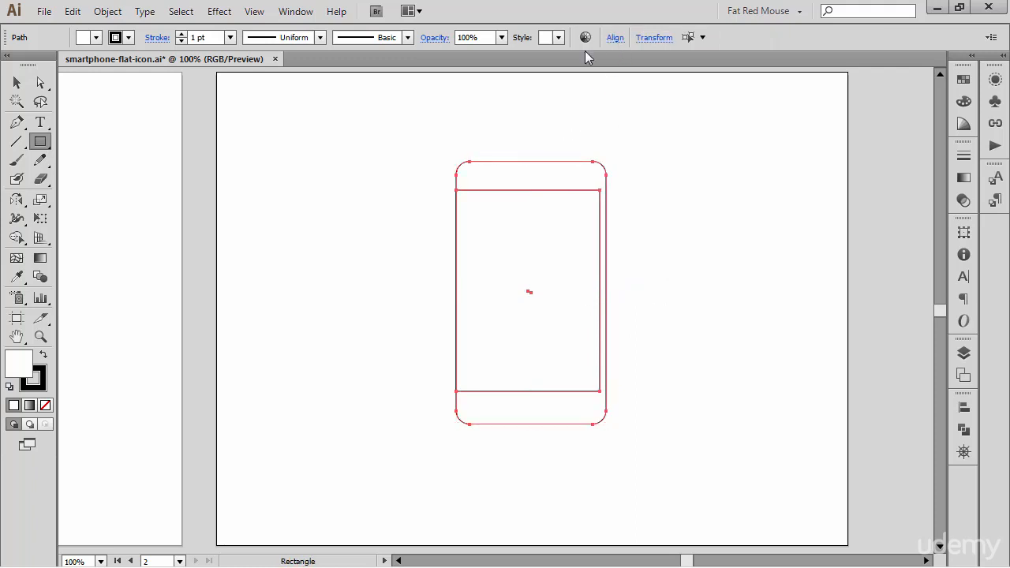
pyautogui.click(615, 37)
pyautogui.click(485, 79)
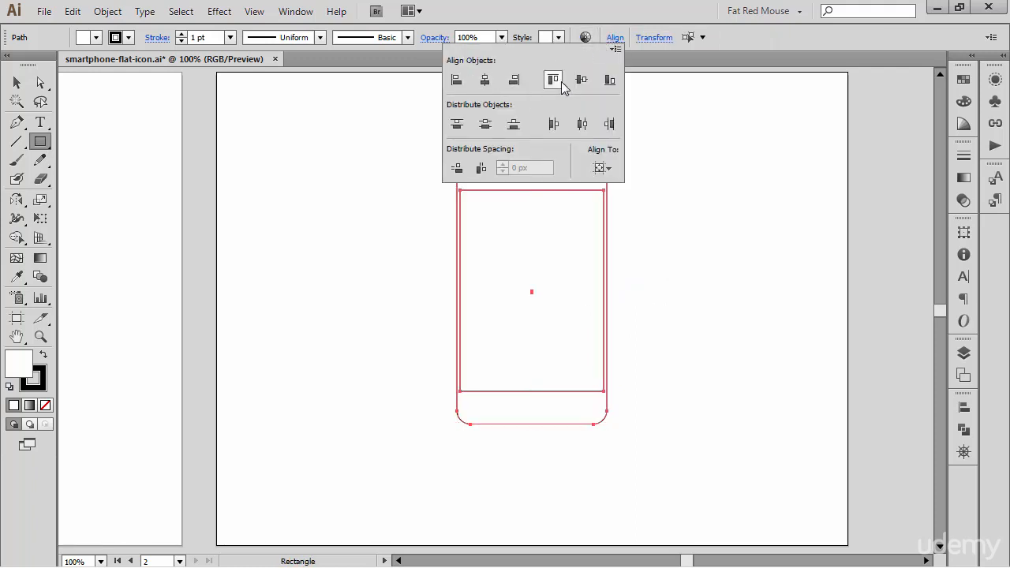
pyautogui.click(582, 80)
pyautogui.click(686, 219)
pyautogui.hotkey('ctrl', 'shift', 'a')
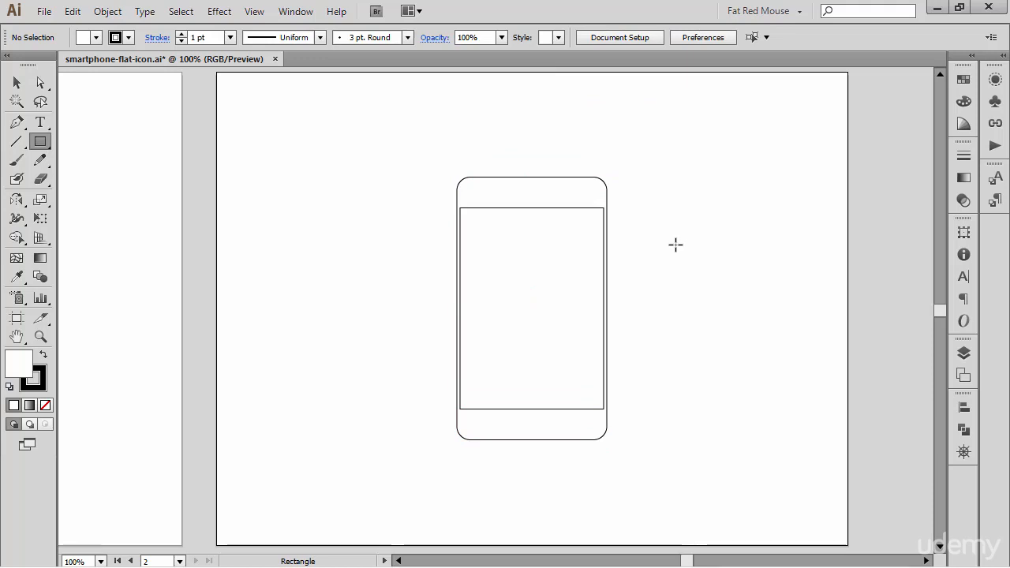
# - Narrow the screen rectangle slightly and symmetrically about its center to widen the side margins
pyautogui.press('ctrl')
pyautogui.click(587, 209)
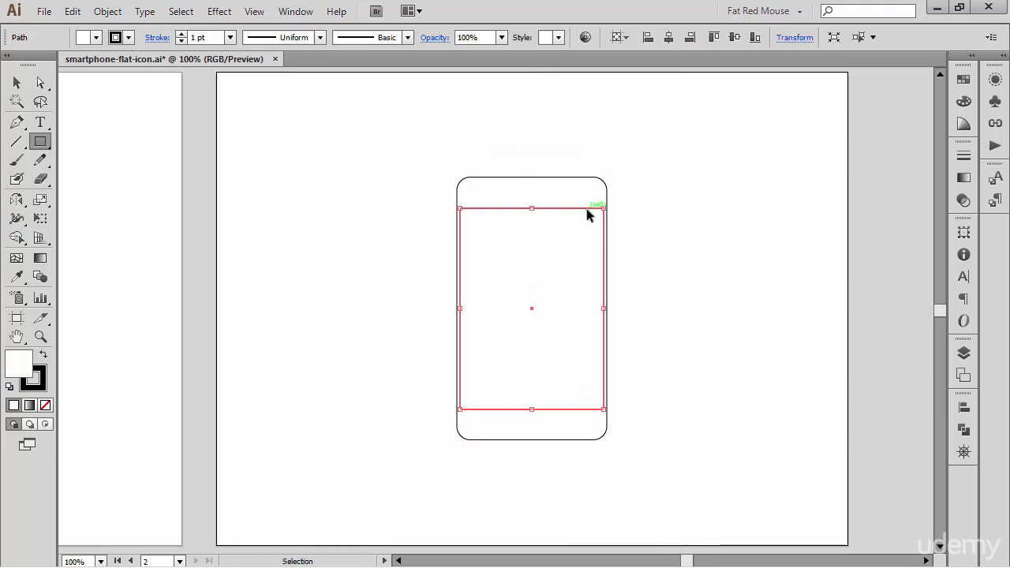
pyautogui.moveTo(605, 306); pyautogui.dragTo(602, 308)
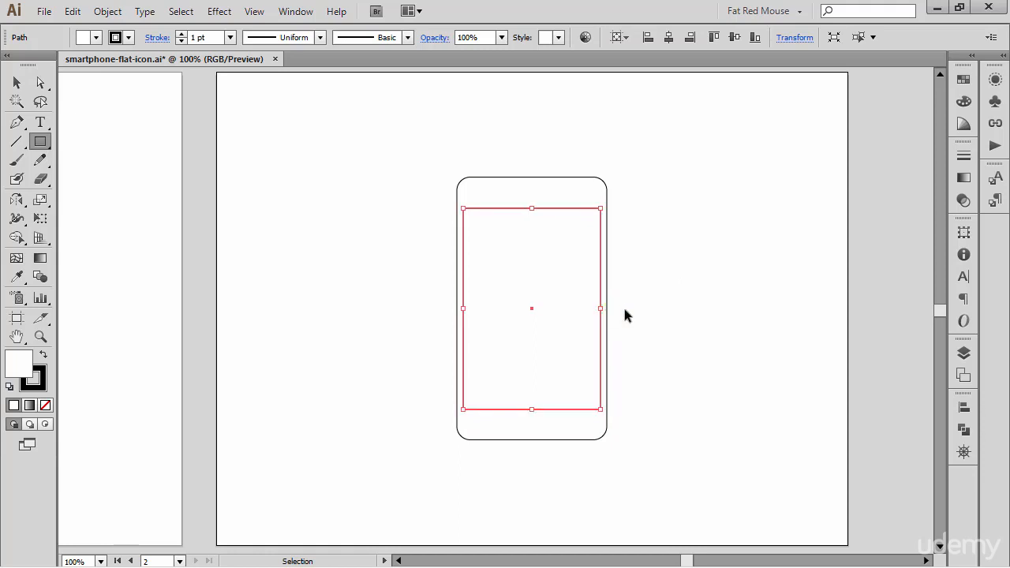
pyautogui.keyDown('ctrl'); pyautogui.click(703, 341); pyautogui.keyUp('ctrl')
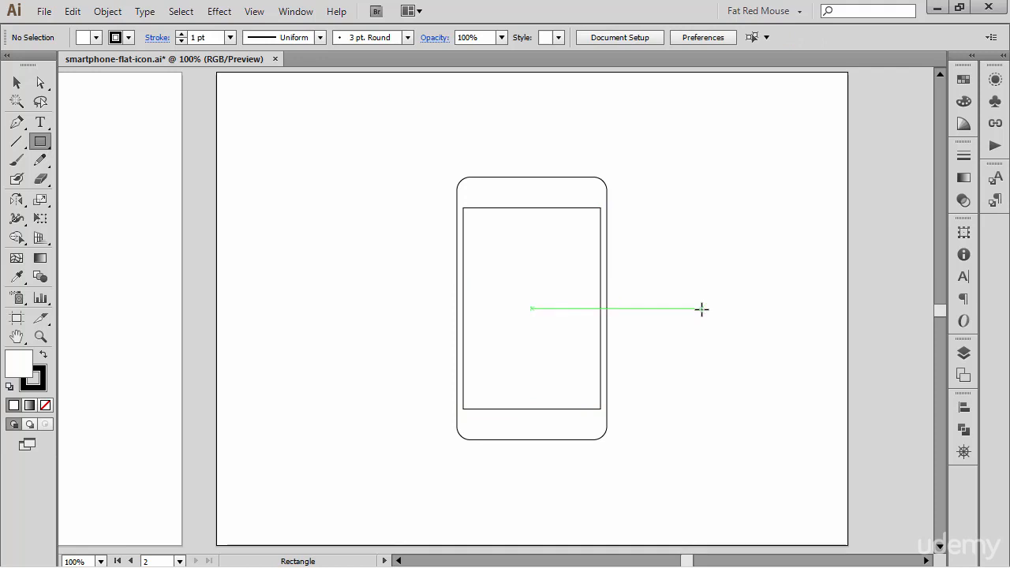
# - Examine the camera, sensor and speaker details at the top of the original phone icon
pyautogui.press('space')
pyautogui.moveTo(190, 220); pyautogui.dragTo(634, 191)
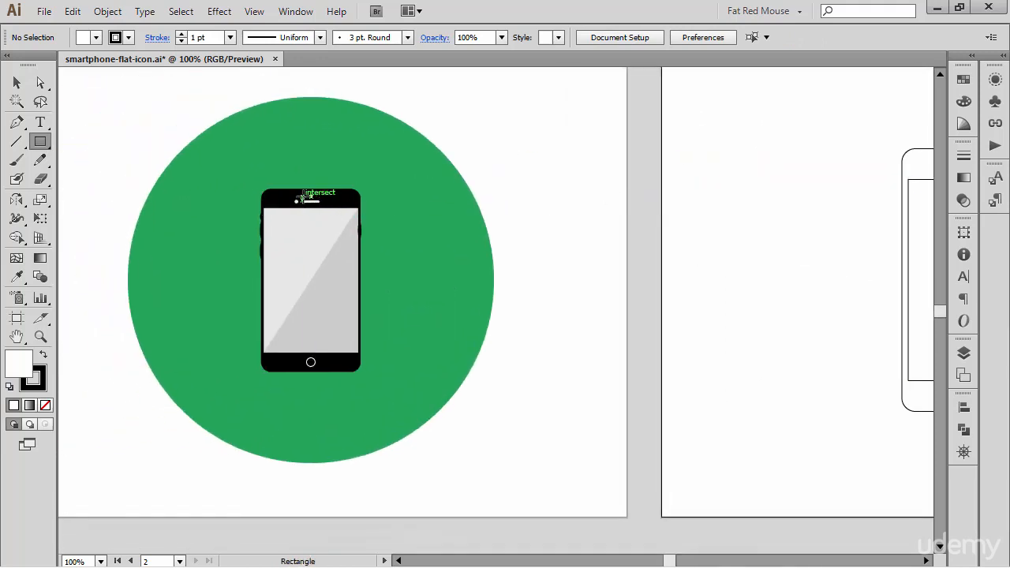
pyautogui.hotkey('ctrl', 'space')
pyautogui.moveTo(284, 187); pyautogui.dragTo(368, 216)
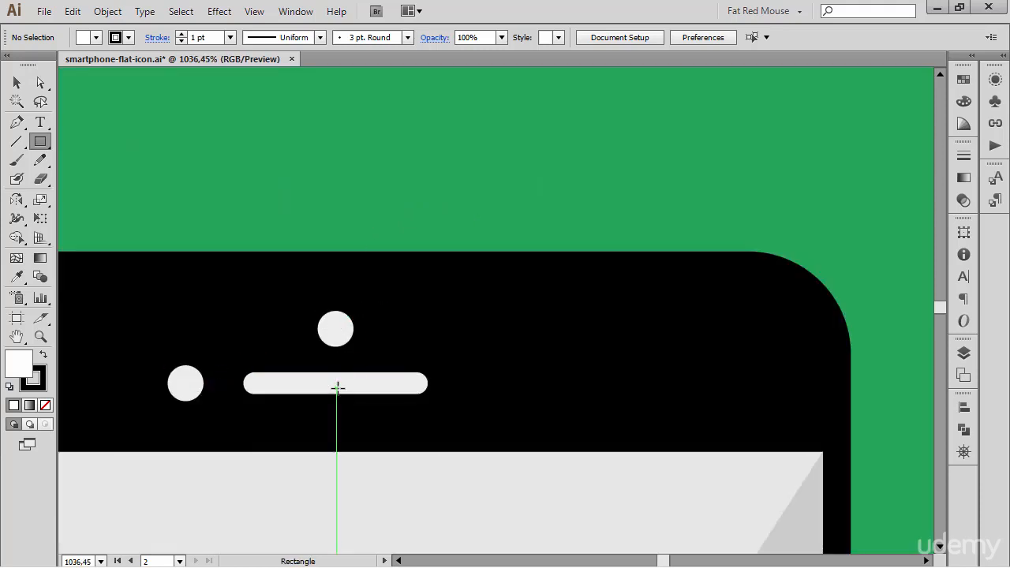
pyautogui.hotkey('ctrl', '-')
pyautogui.hotkey('ctrl', '-')
pyautogui.hotkey('ctrl', '-')
pyautogui.hotkey('ctrl', '-')
pyautogui.hotkey('ctrl', '-')
pyautogui.hotkey('ctrl', '-')
pyautogui.hotkey('ctrl', '-')
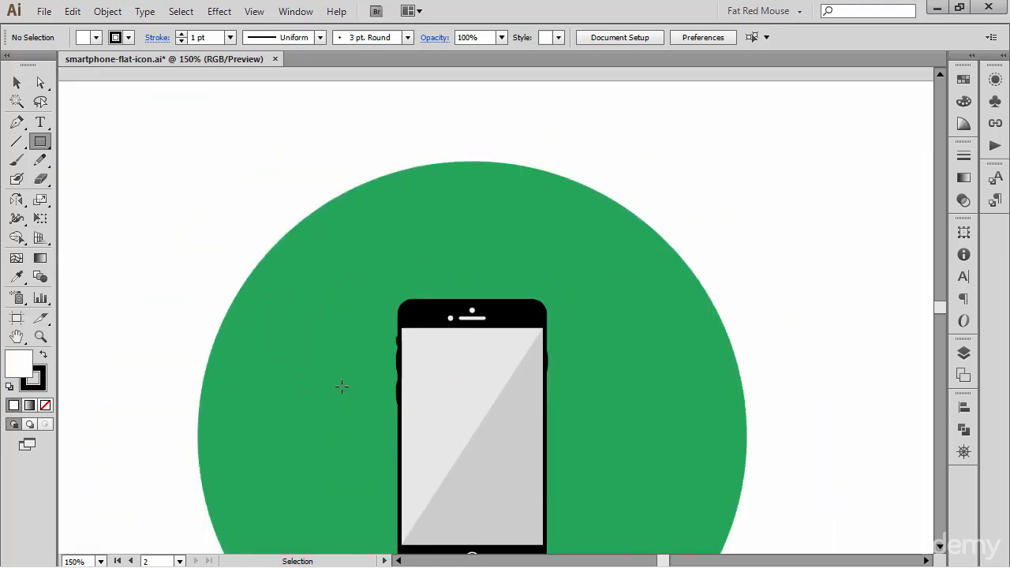
# - Draw a small camera circle above the phone's screen and an equally sized sensor circle lower and to its left
pyautogui.hscroll(5, 714, 228)
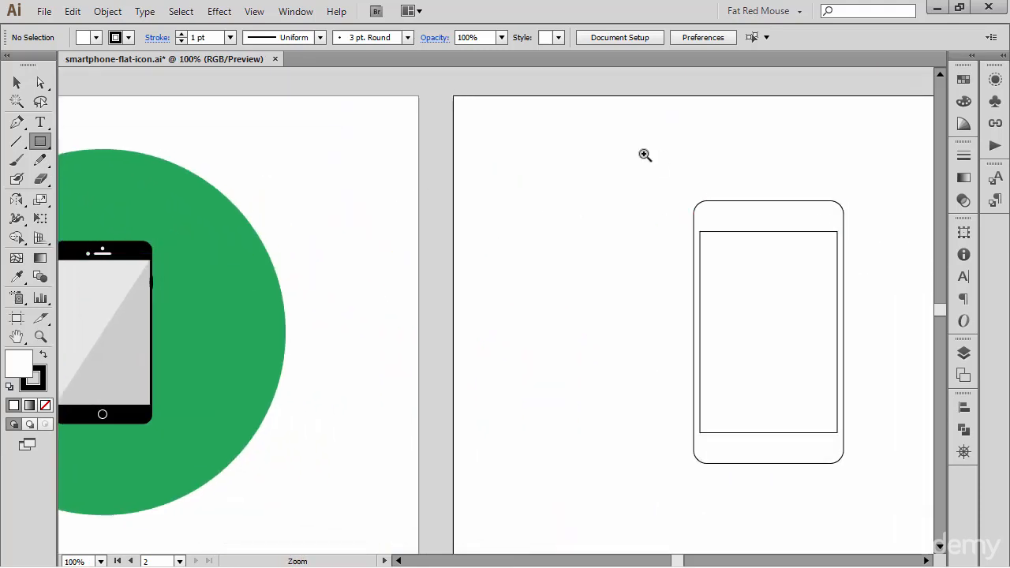
pyautogui.moveTo(655, 158); pyautogui.dragTo(860, 266)
pyautogui.moveTo(720, 242); pyautogui.dragTo(679, 113)
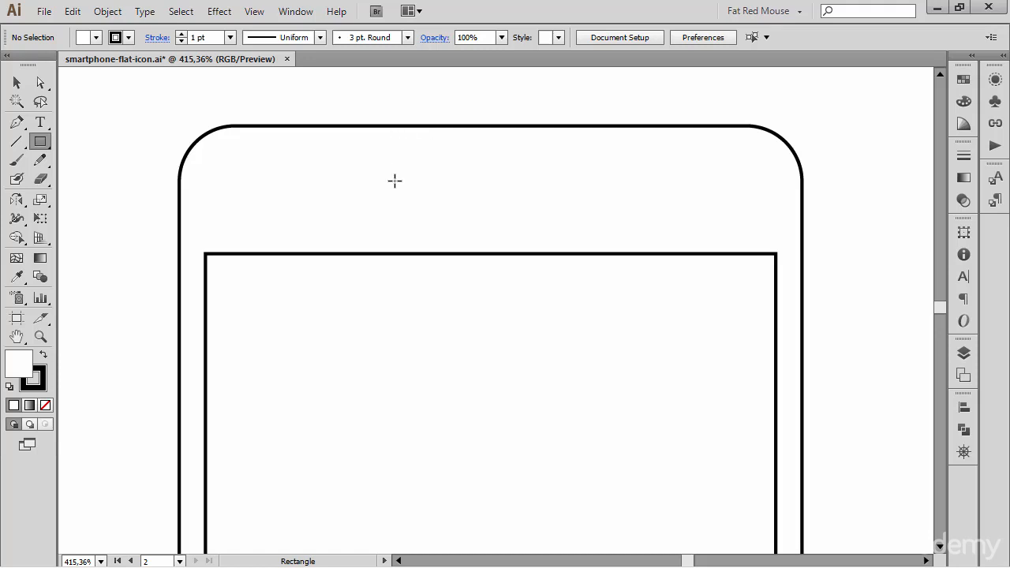
pyautogui.press('l')
pyautogui.moveTo(476, 160); pyautogui.dragTo(415, 207)
pyautogui.press('ctrl')
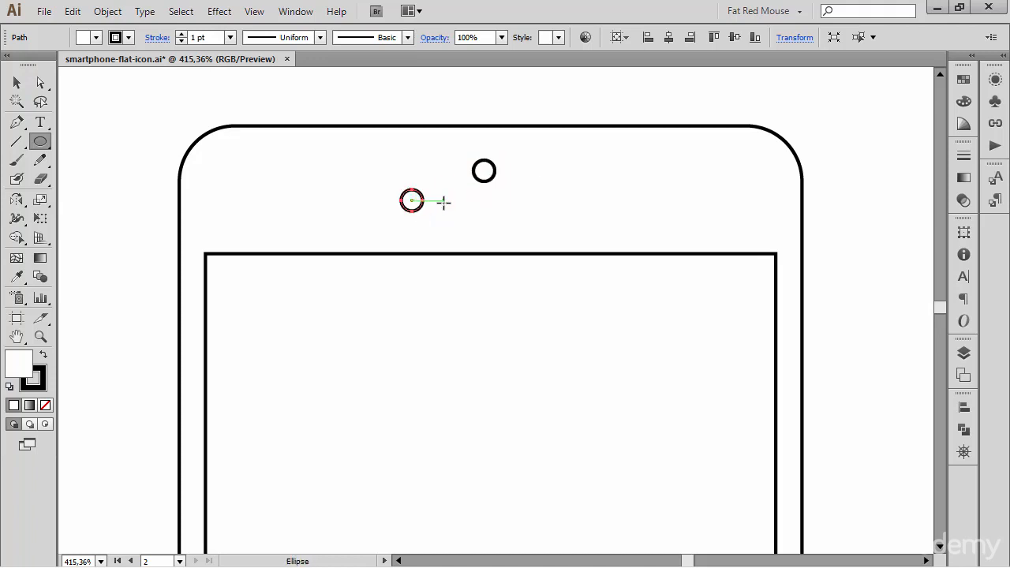
# - Draw a thin horizontal rounded rectangle as the speaker slot beneath the camera circle, to the right of the sensor circle
pyautogui.click(47, 143)
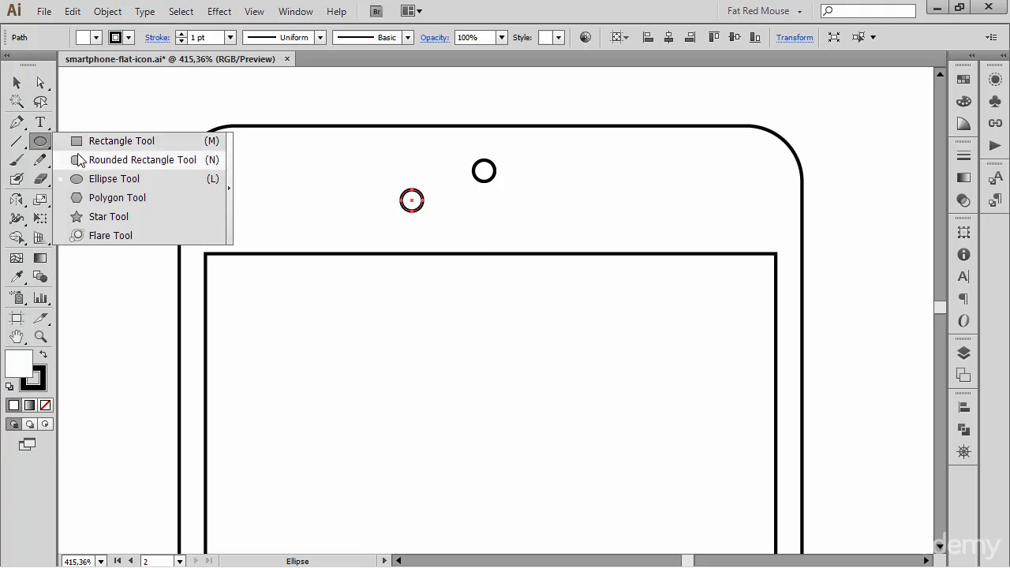
pyautogui.click(126, 159)
pyautogui.moveTo(443, 200); pyautogui.dragTo(562, 209)
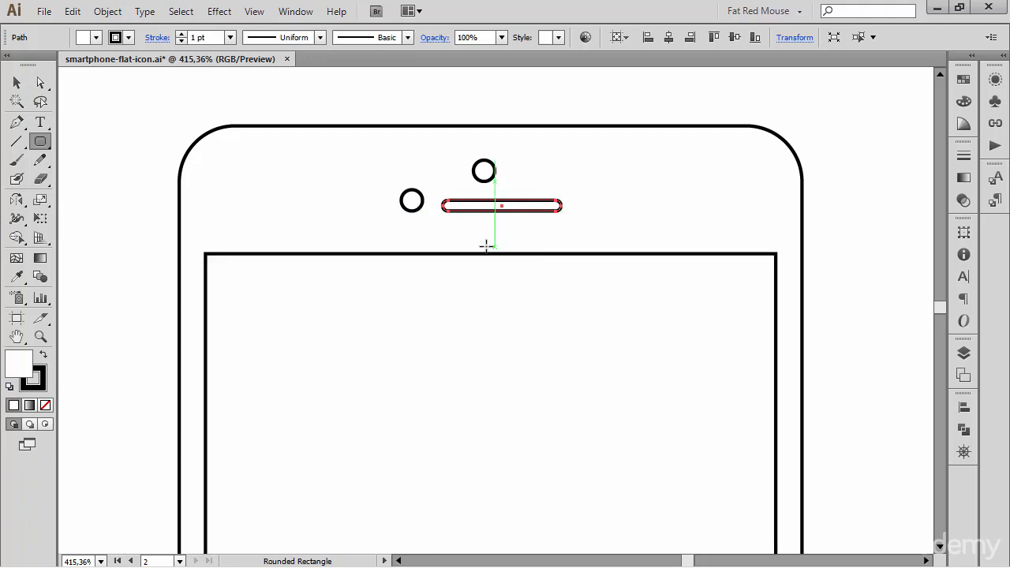
pyautogui.press('ctrl')
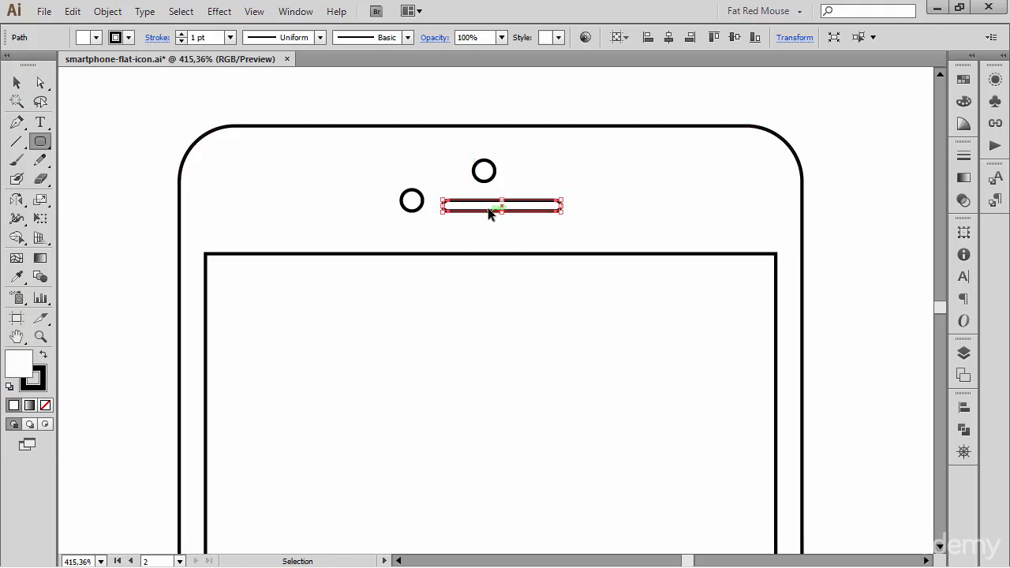
pyautogui.keyDown('ctrl'); pyautogui.keyDown('shift'); pyautogui.click(483, 177); pyautogui.keyUp('shift'); pyautogui.keyUp('ctrl')
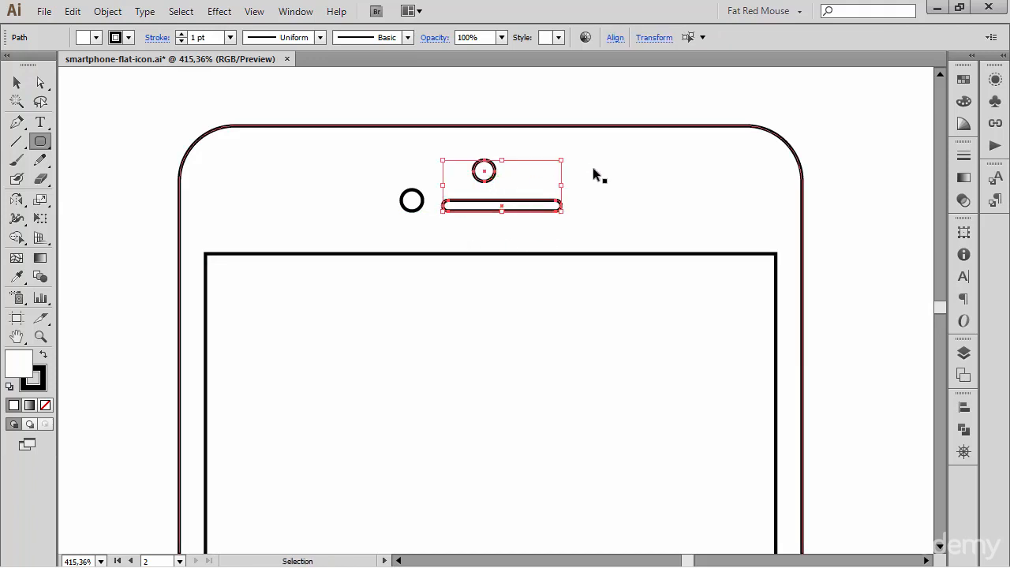
pyautogui.click(17, 82)
pyautogui.click(507, 88)
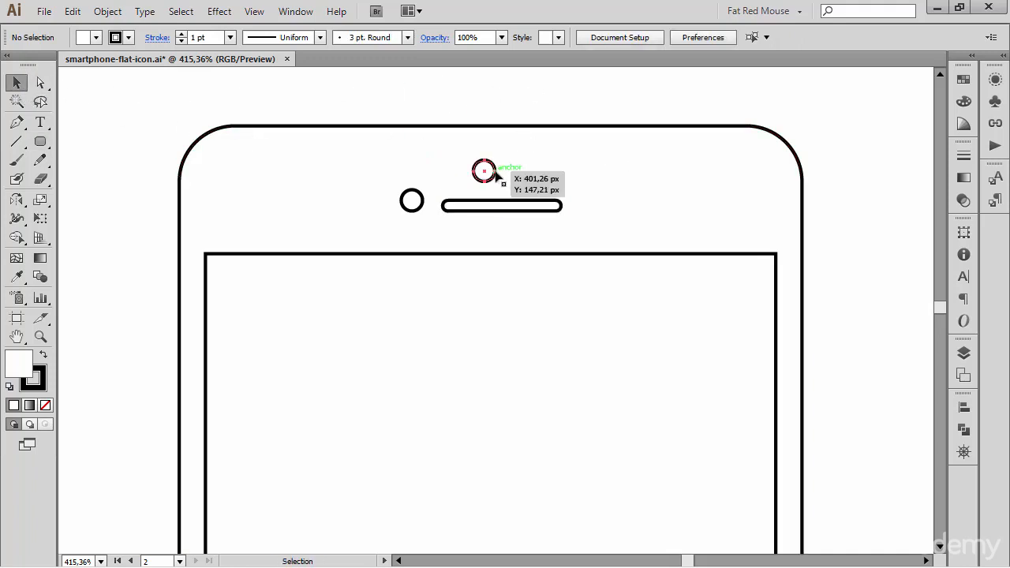
# - Align the camera circle and speaker slot horizontally to the center of the phone body
pyautogui.click(484, 170)
pyautogui.keyDown('shift'); pyautogui.click(530, 204); pyautogui.keyUp('shift')
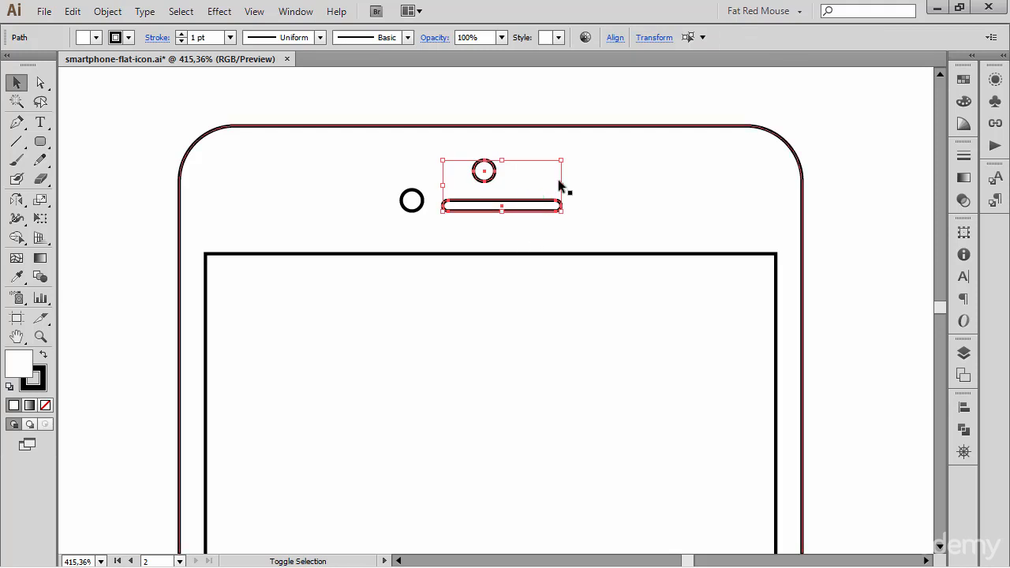
pyautogui.keyDown('shift'); pyautogui.click(590, 126); pyautogui.keyUp('shift')
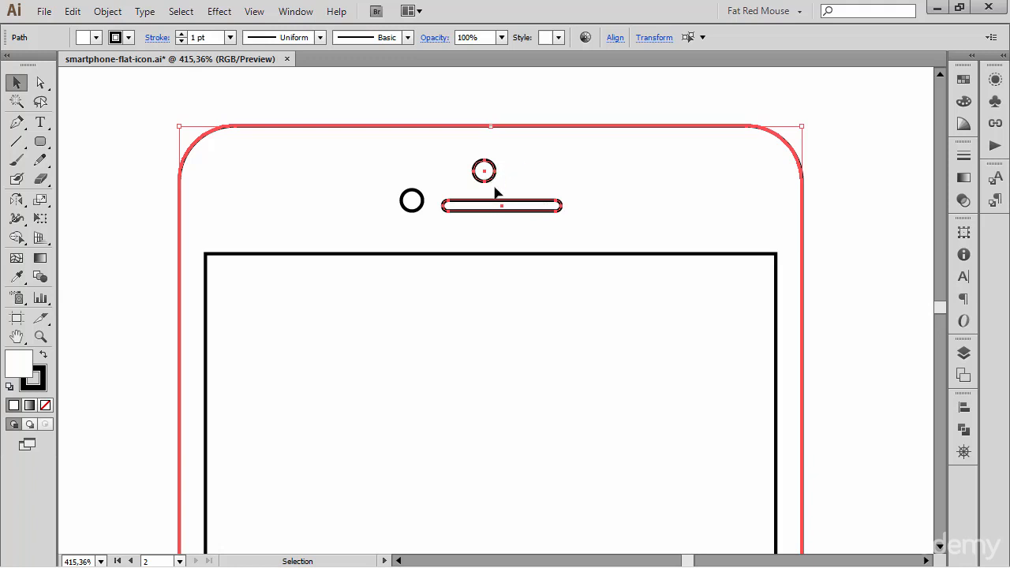
pyautogui.click(615, 38)
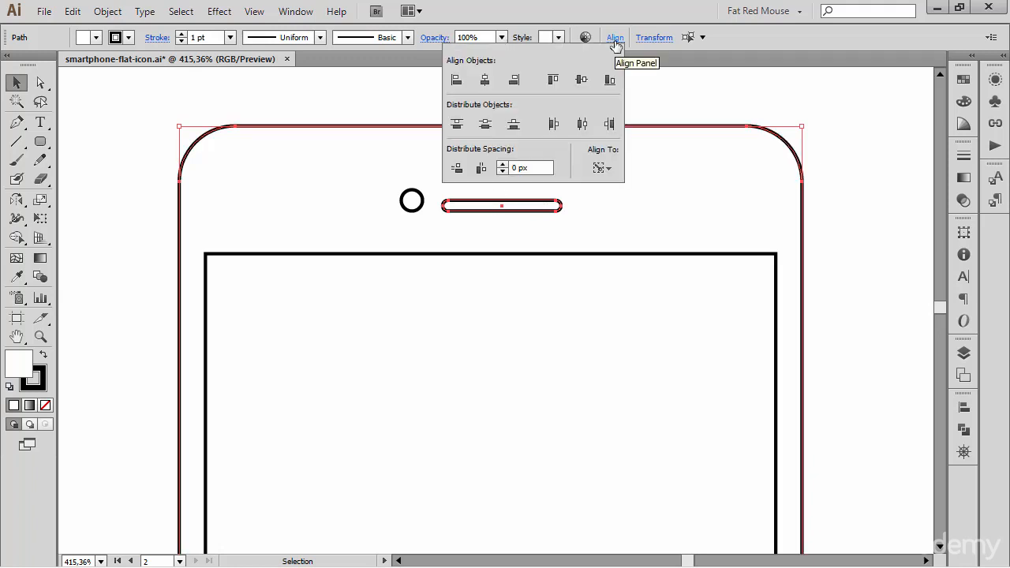
pyautogui.click(486, 81)
pyautogui.click(676, 85)
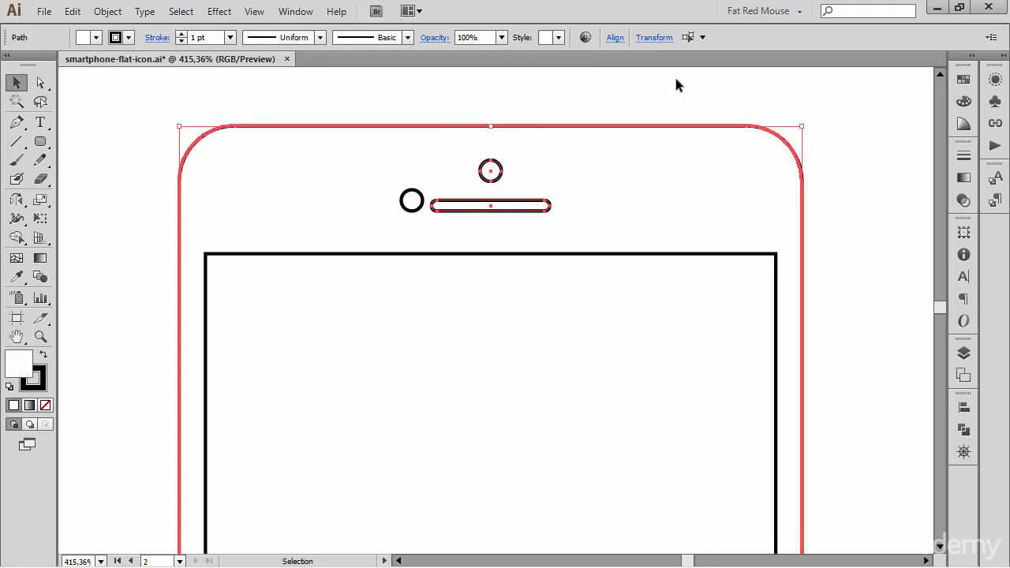
# - Move the sensor circle slightly away from the speaker slot and level it with the slot's vertical center
pyautogui.click(676, 79)
pyautogui.moveTo(399, 213); pyautogui.dragTo(396, 210)
pyautogui.click(548, 100)
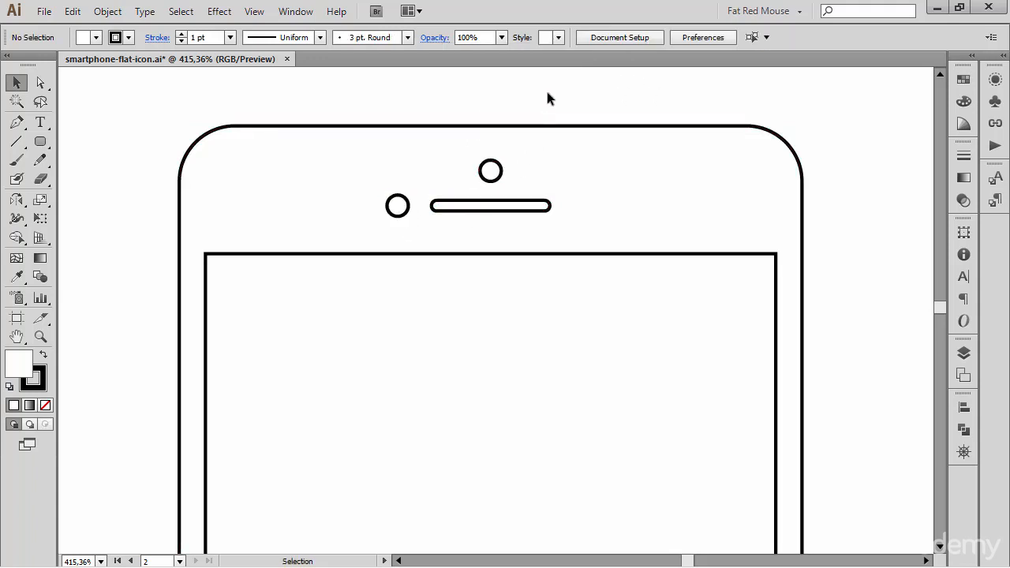
# - Duplicate the camera circle straight down into the area below the screen as the home button
pyautogui.hotkey('ctrl', '-')
pyautogui.hotkey('ctrl', '-')
pyautogui.hotkey('ctrl', '-')
pyautogui.hotkey('ctrl', '-')
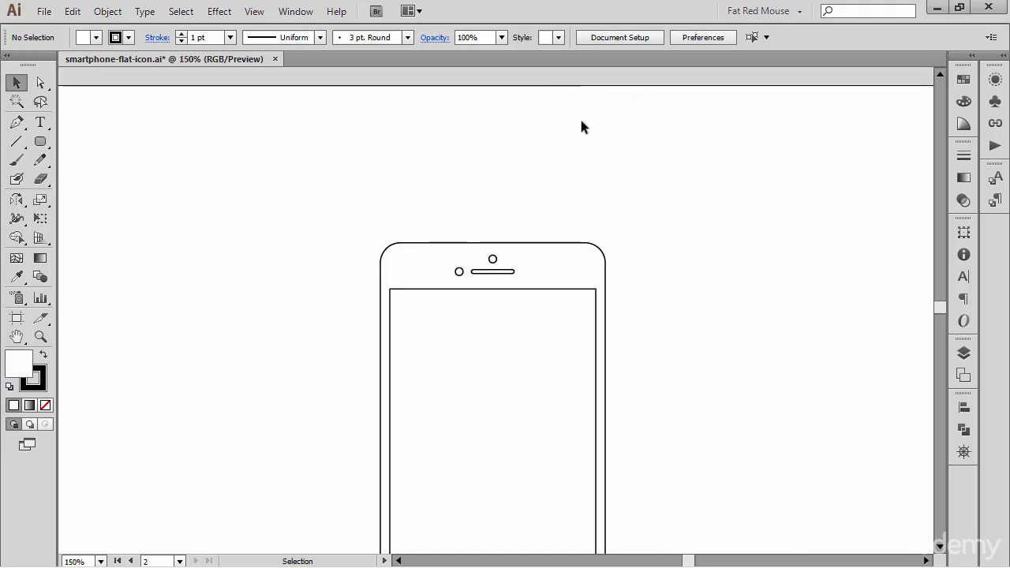
pyautogui.scroll(-1, 623, 158)
pyautogui.scroll(-2, 661, 194)
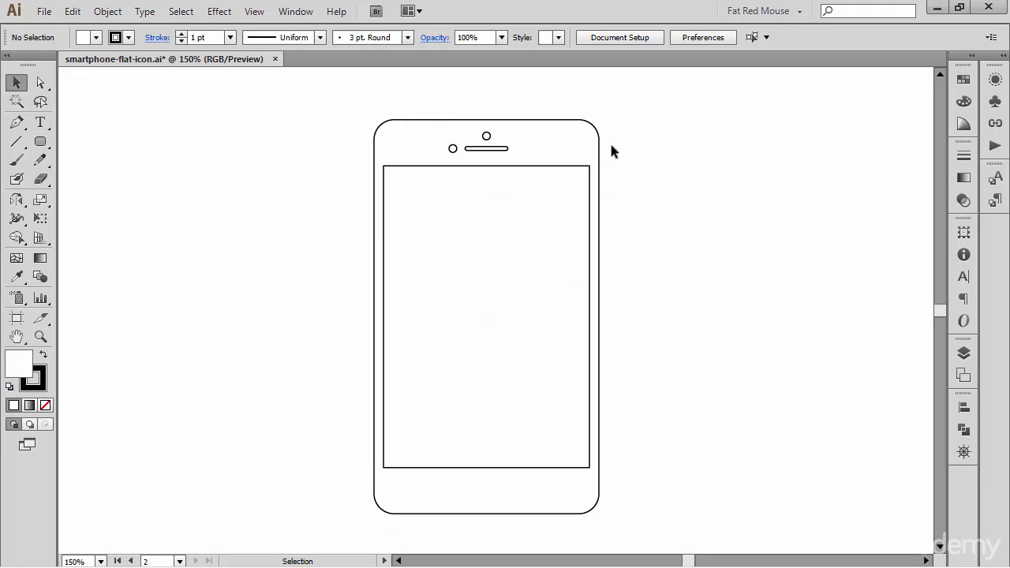
pyautogui.moveTo(487, 136); pyautogui.dragTo(499, 490)
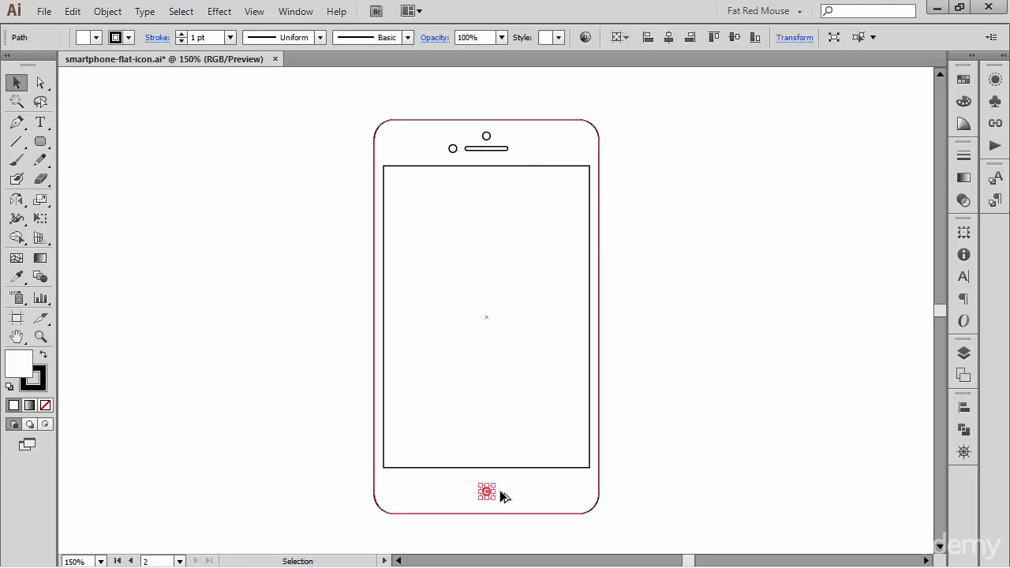
# - Scale the home button circle uniformly to 330% and deselect it
pyautogui.press('s')
pyautogui.press('Return')
pyautogui.hotkey('shift', 'Up')
pyautogui.hotkey('shift', 'Up')
pyautogui.hotkey('shift', 'Up')
pyautogui.hotkey('shift', 'Up')
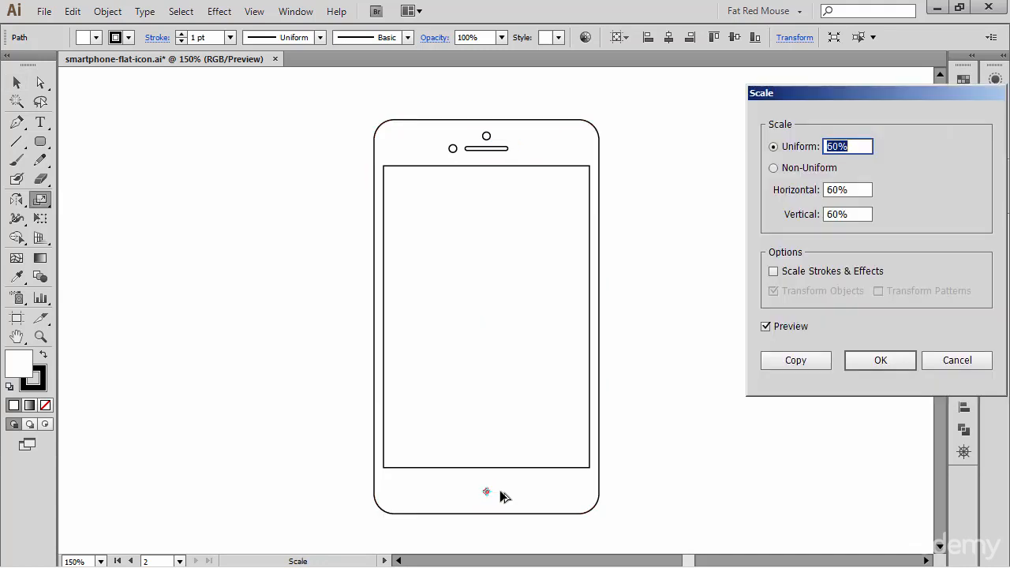
pyautogui.hotkey('shift', 'Up')
pyautogui.hotkey('shift', 'Up')
pyautogui.hotkey('shift', 'Up')
pyautogui.hotkey('shift', 'Up')
pyautogui.hotkey('shift', 'Up')
pyautogui.hotkey('shift', 'Up')
pyautogui.hotkey('shift', 'Up')
pyautogui.hotkey('shift', 'Up')
pyautogui.hotkey('shift', 'Up')
pyautogui.hotkey('shift', 'Up')
pyautogui.hotkey('shift', 'Up')
pyautogui.hotkey('shift', 'Up')
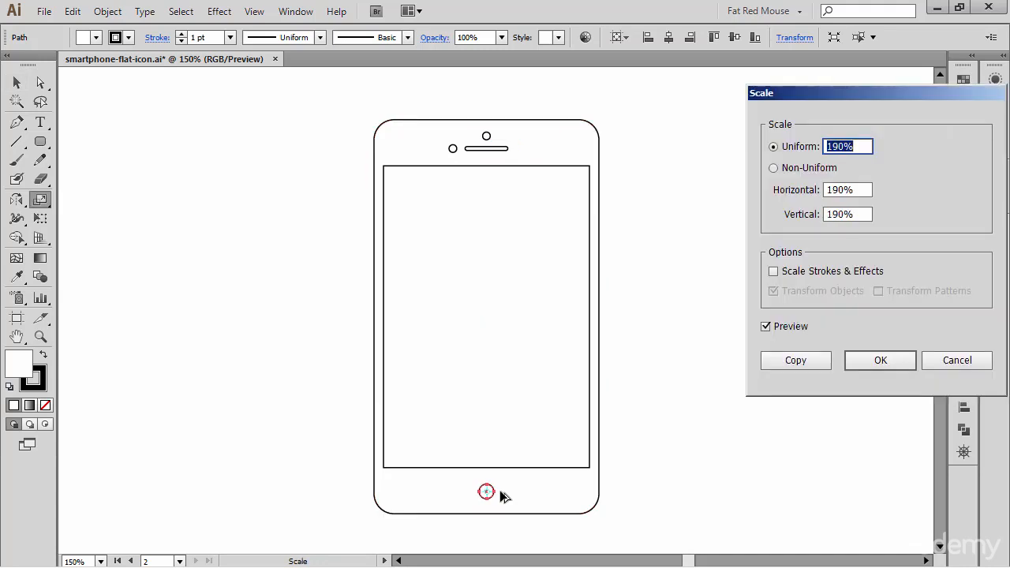
pyautogui.hotkey('shift', 'Up')
pyautogui.hotkey('shift', 'Up')
pyautogui.hotkey('shift', 'Up')
pyautogui.hotkey('shift', 'Up')
pyautogui.hotkey('shift', 'Up')
pyautogui.hotkey('shift', 'Up')
pyautogui.hotkey('shift', 'Up')
pyautogui.hotkey('shift', 'Up')
pyautogui.hotkey('shift', 'Up')
pyautogui.hotkey('shift', 'Up')
pyautogui.hotkey('shift', 'Up')
pyautogui.hotkey('shift', 'Up')
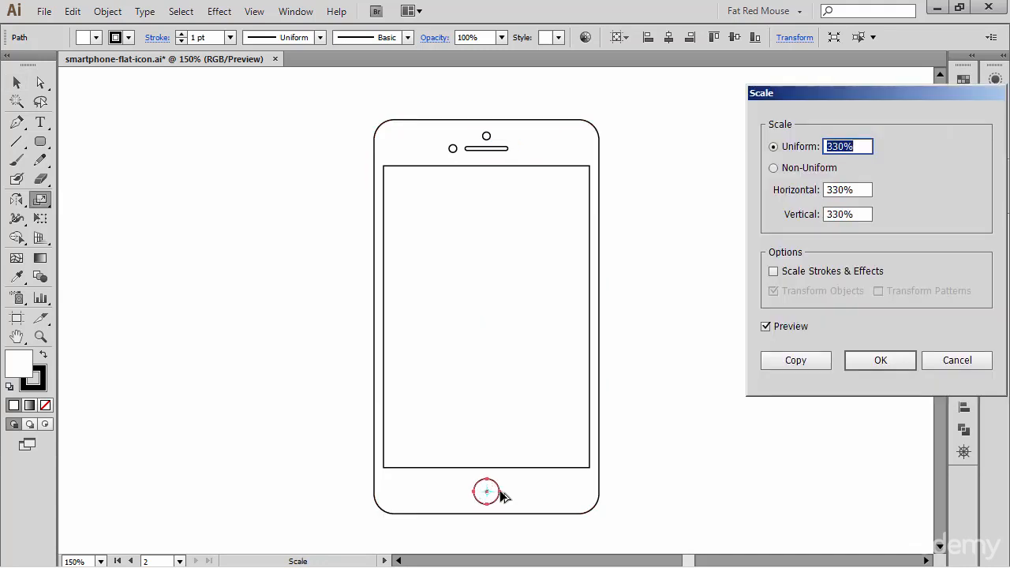
pyautogui.press('Return')
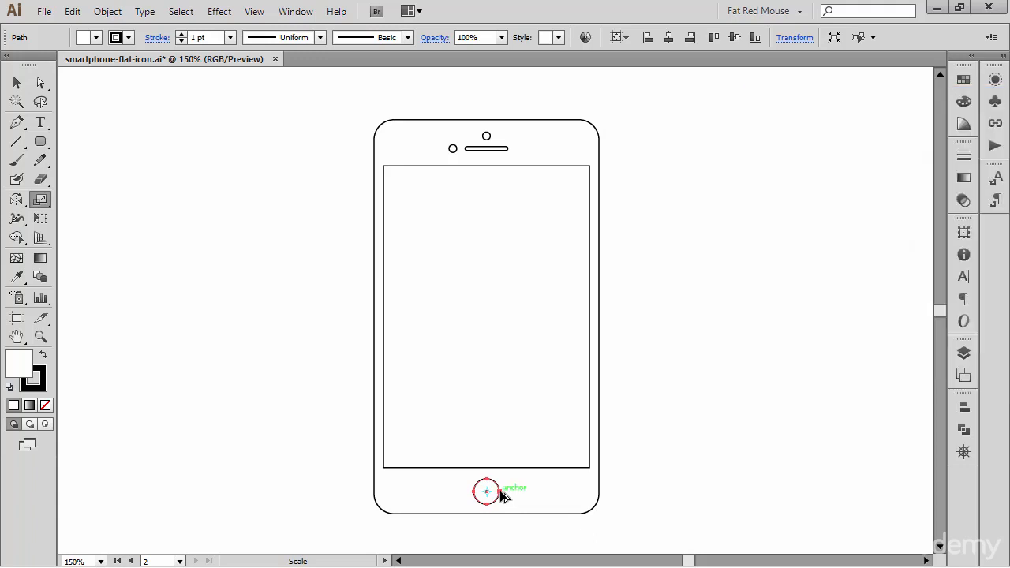
pyautogui.keyDown('ctrl'); pyautogui.click(734, 228); pyautogui.keyUp('ctrl')
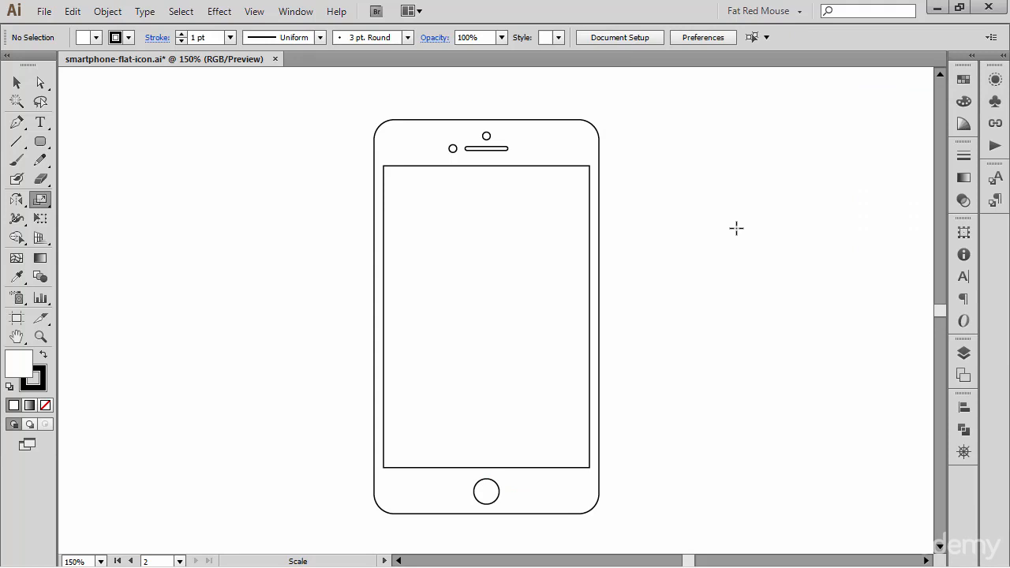
# - Examine the side buttons on the original phone icon and return to the new outline
pyautogui.moveTo(149, 187); pyautogui.dragTo(749, 207)
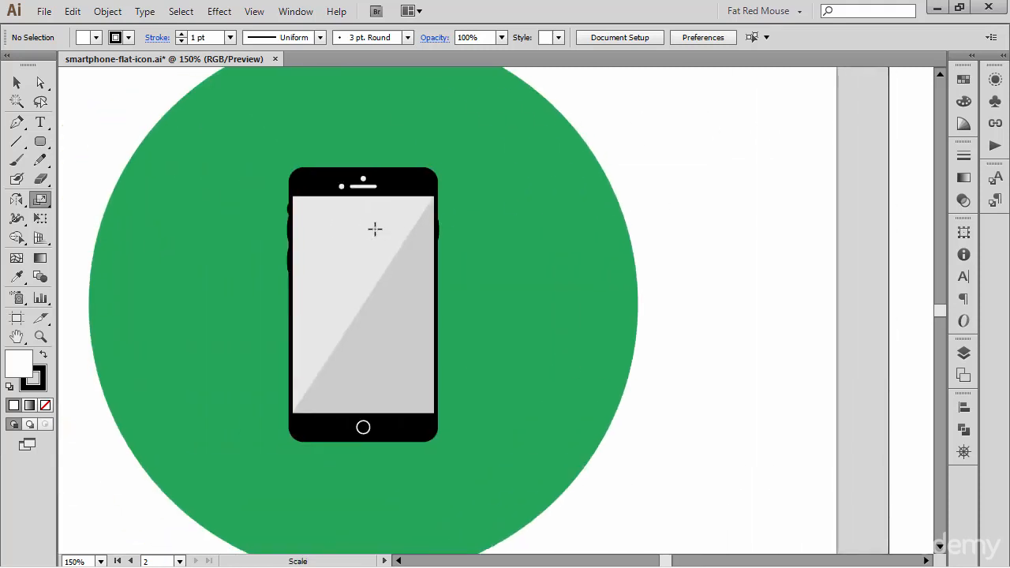
pyautogui.moveTo(841, 128); pyautogui.dragTo(164, 158)
pyautogui.moveTo(656, 205); pyautogui.dragTo(458, 181)
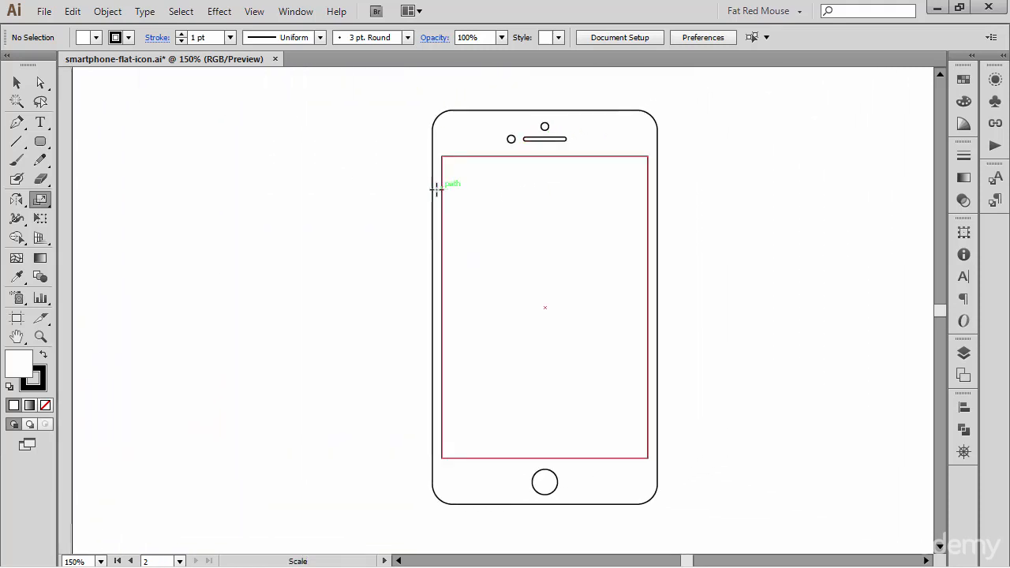